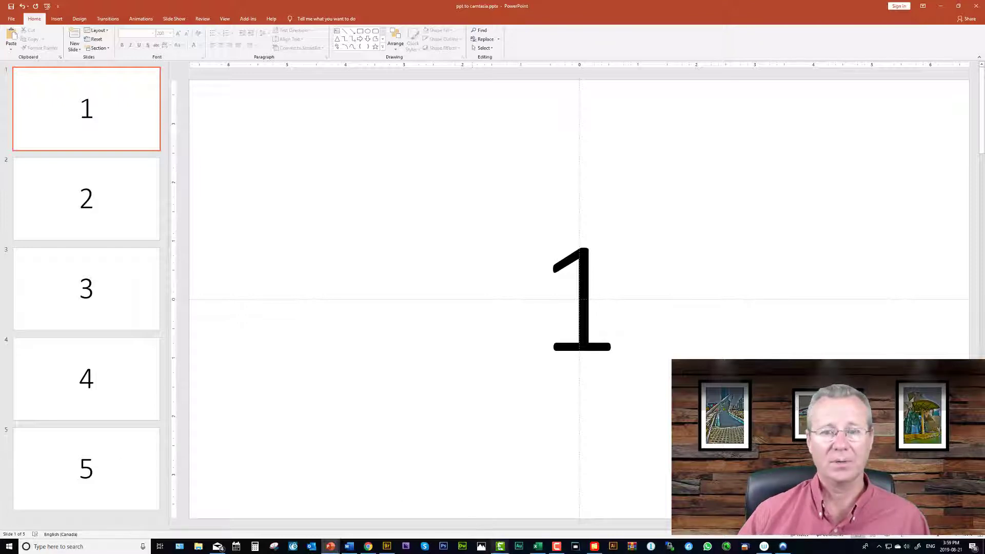
Switch to Camtasia and import the presentation file ppt to camtasia.pptx into the media bin.
left_click(500, 546)
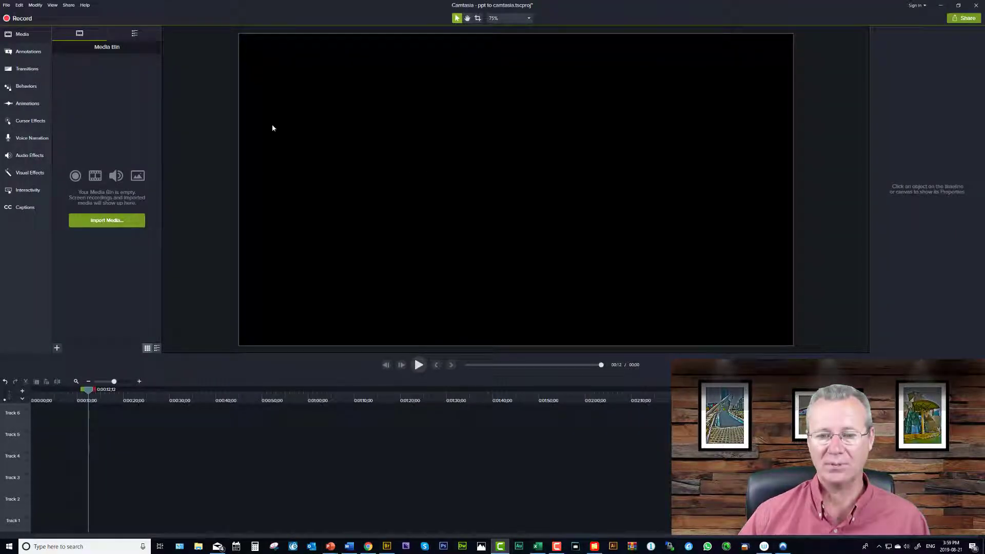
left_click(57, 349)
left_click(66, 325)
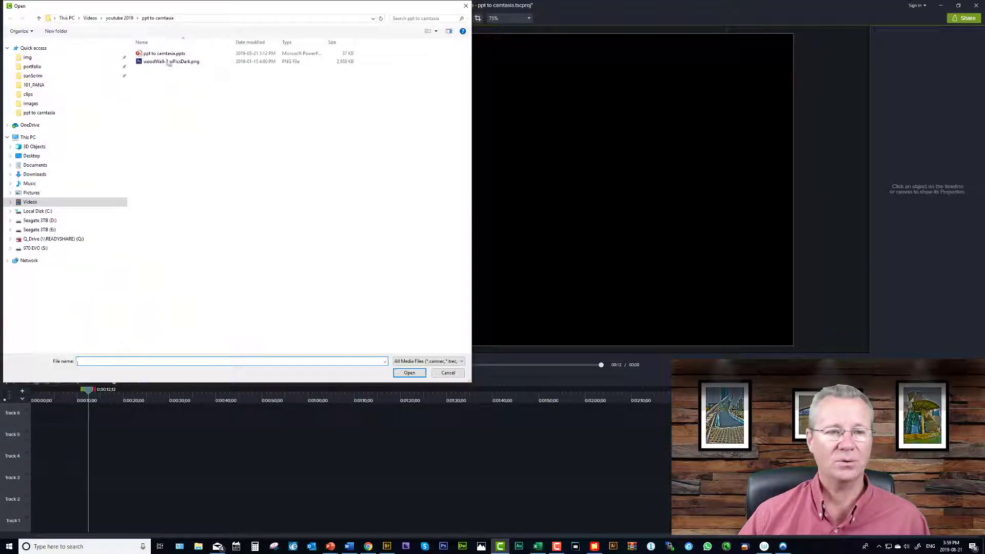
double_click(170, 56)
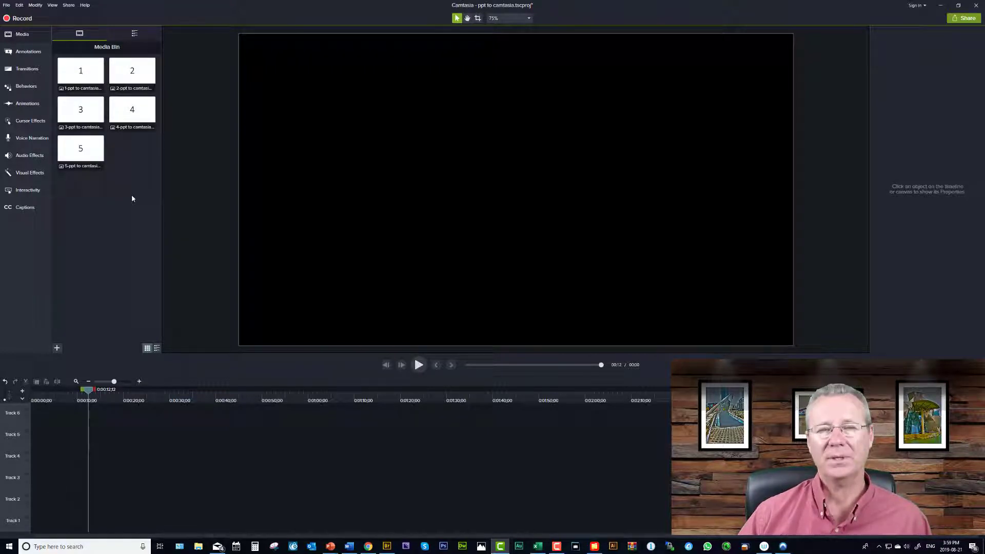
Place all five imported slides in sequence at the start of Track 4 and scrub through to slide 5.
left_click_drag(131, 189, 30, 457)
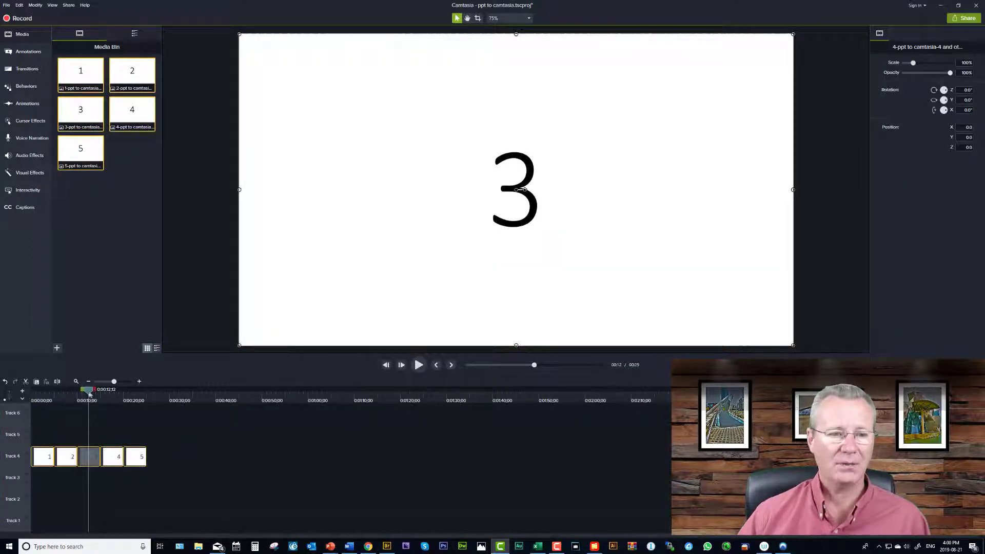
left_click_drag(89, 393, 130, 400)
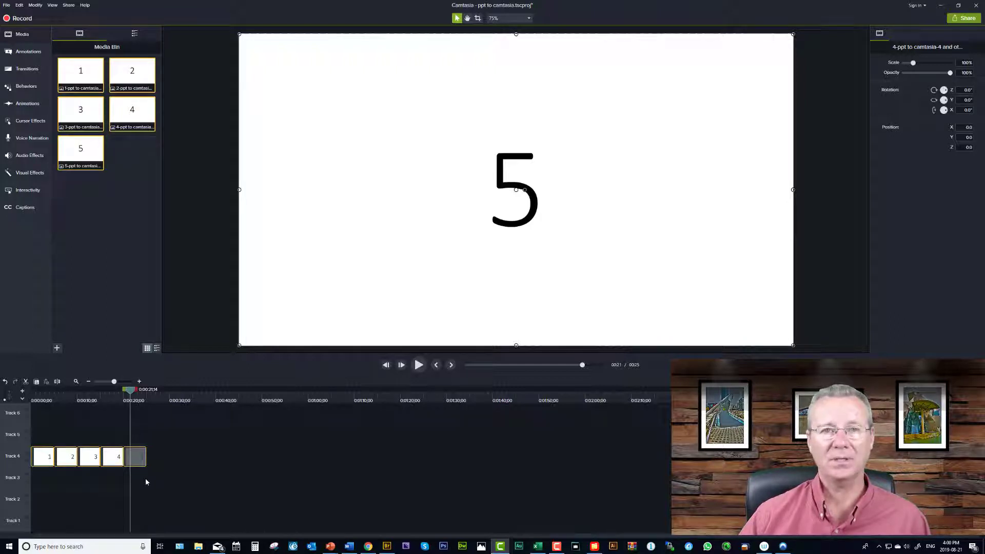
Delete all the slide clips from the timeline and all the slide images from the media bin.
left_click_drag(149, 479, 39, 434)
key("Delete")
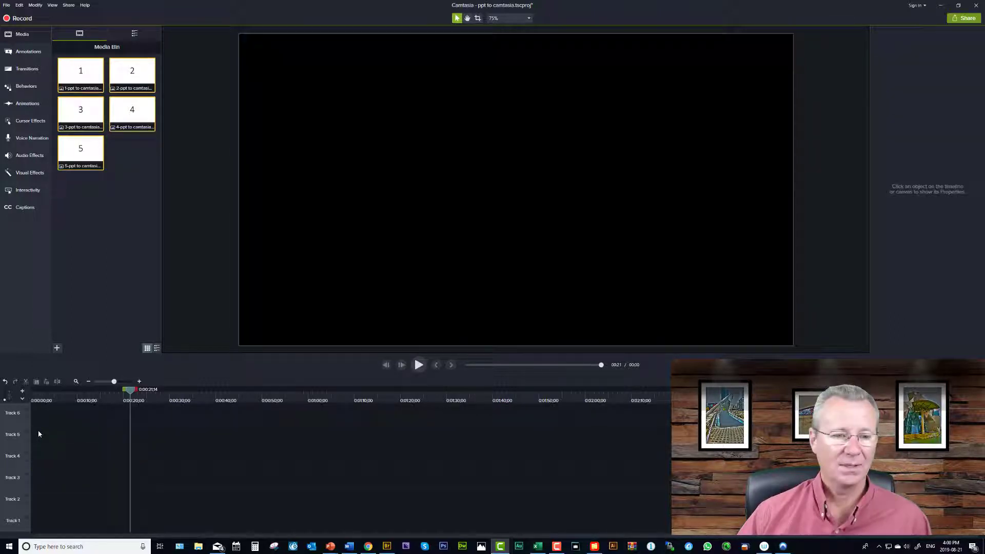
left_click_drag(154, 193, 77, 75)
key("Delete")
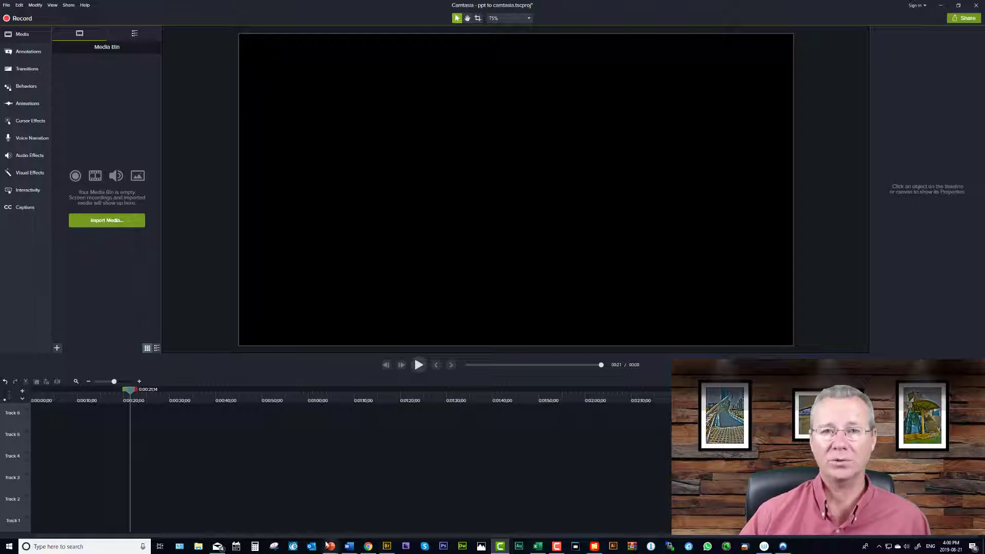
Switch to PowerPoint and save all slides of the presentation as JPEG images under the name slides.
mouse_move(330, 546)
left_click(362, 528)
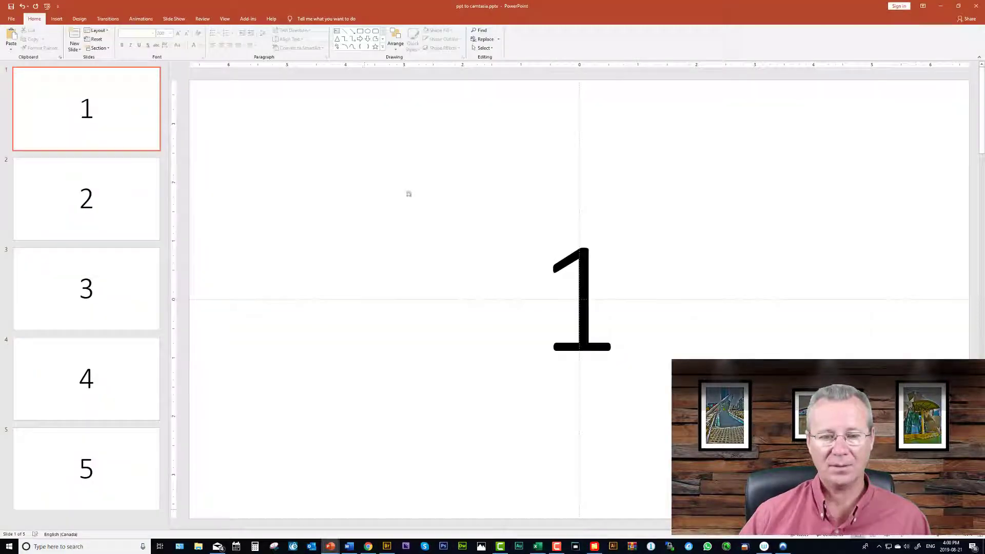
left_click(10, 21)
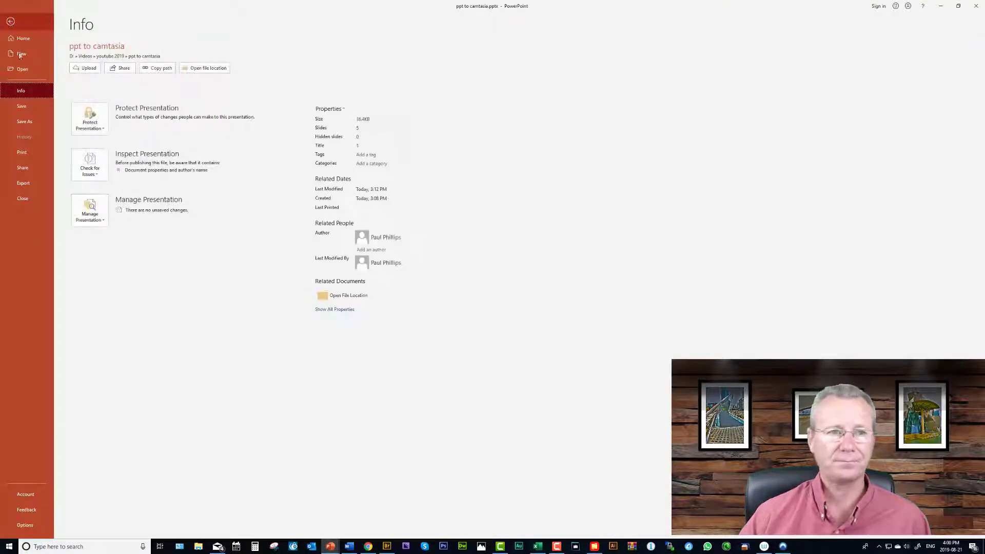
left_click(28, 123)
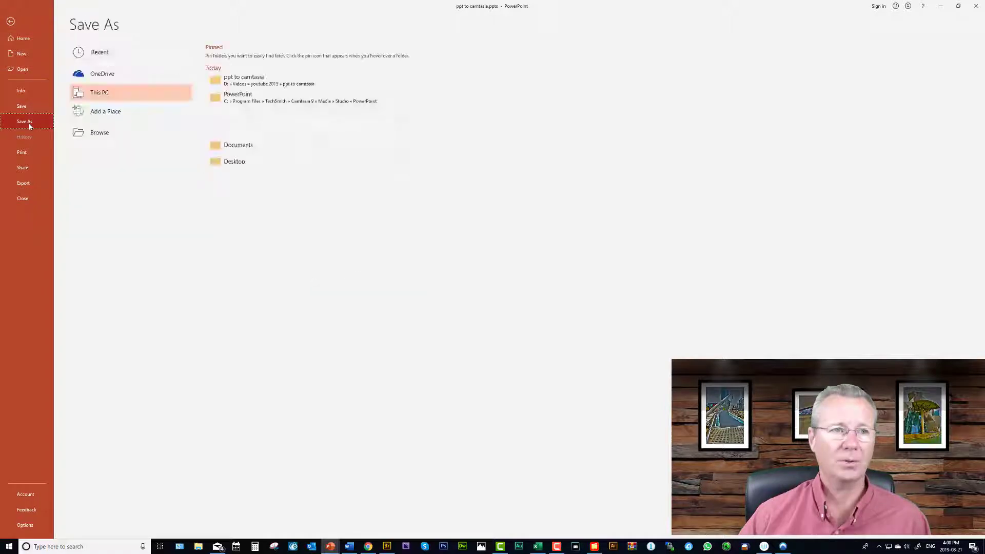
left_click(102, 135)
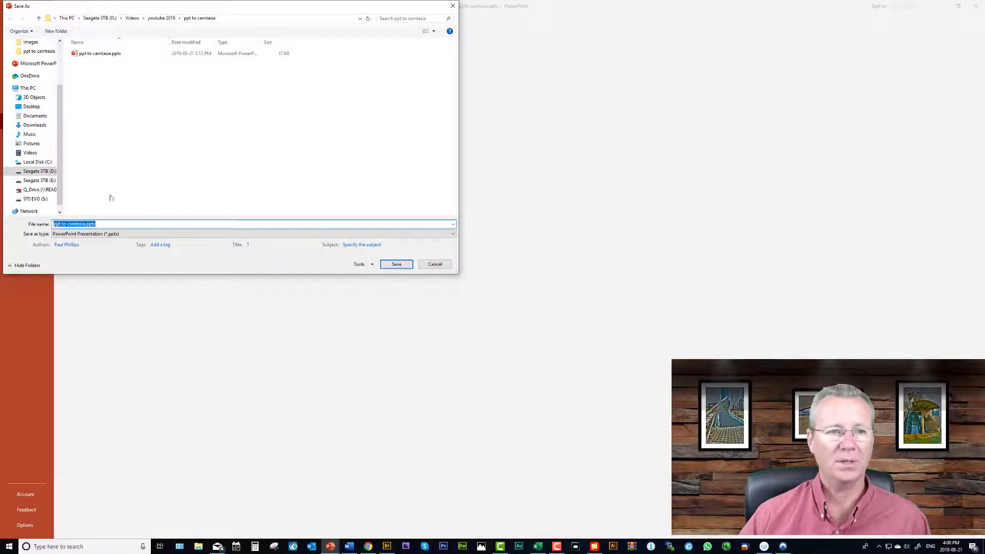
type("slides")
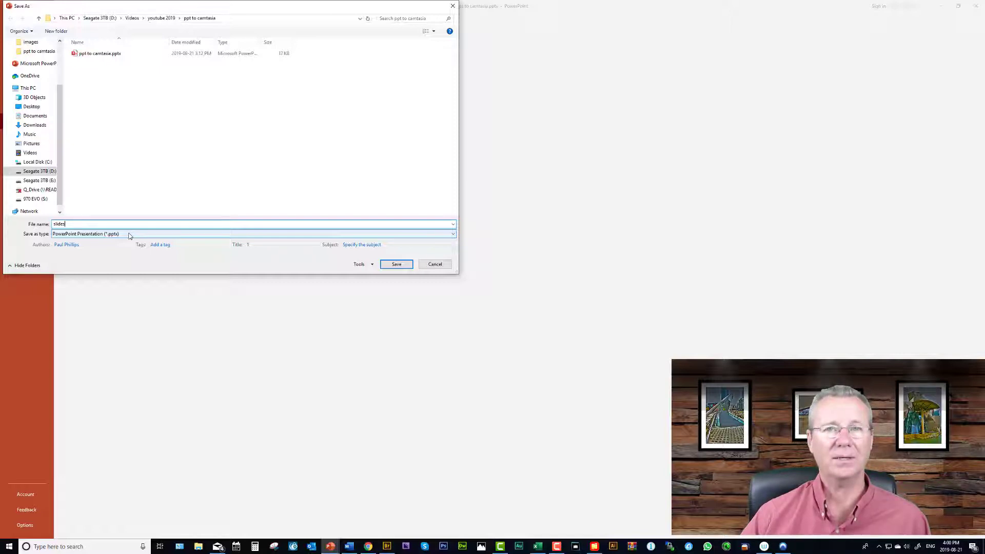
left_click(129, 236)
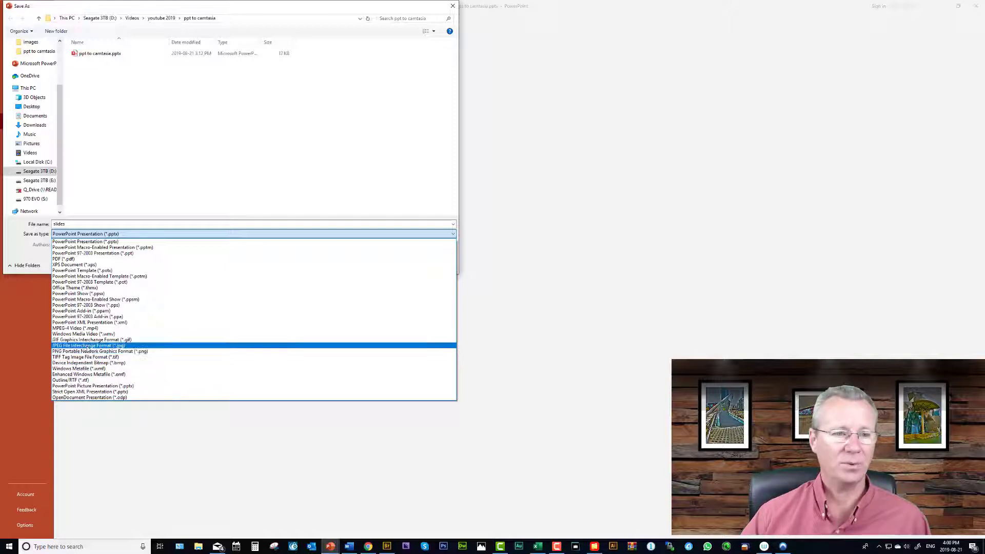
left_click(87, 347)
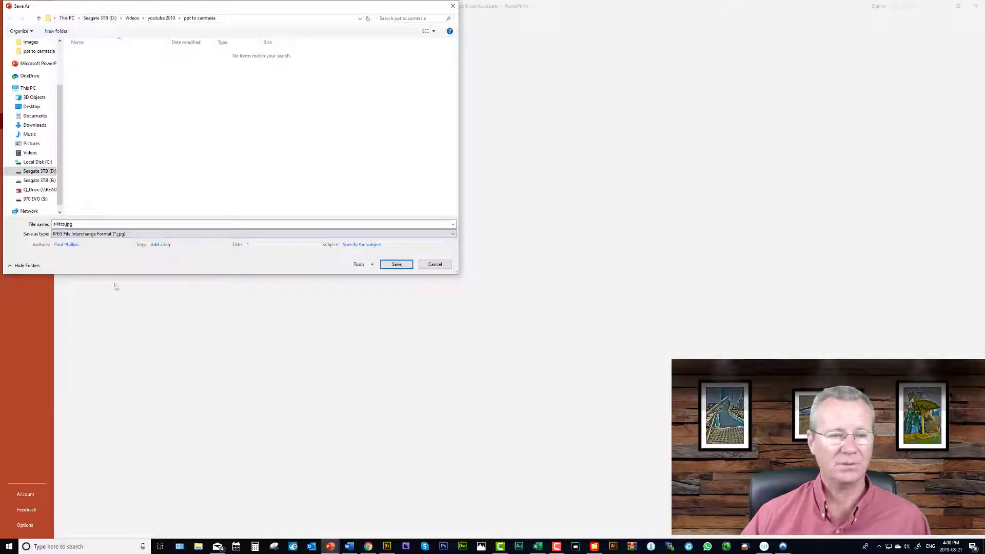
left_click(396, 265)
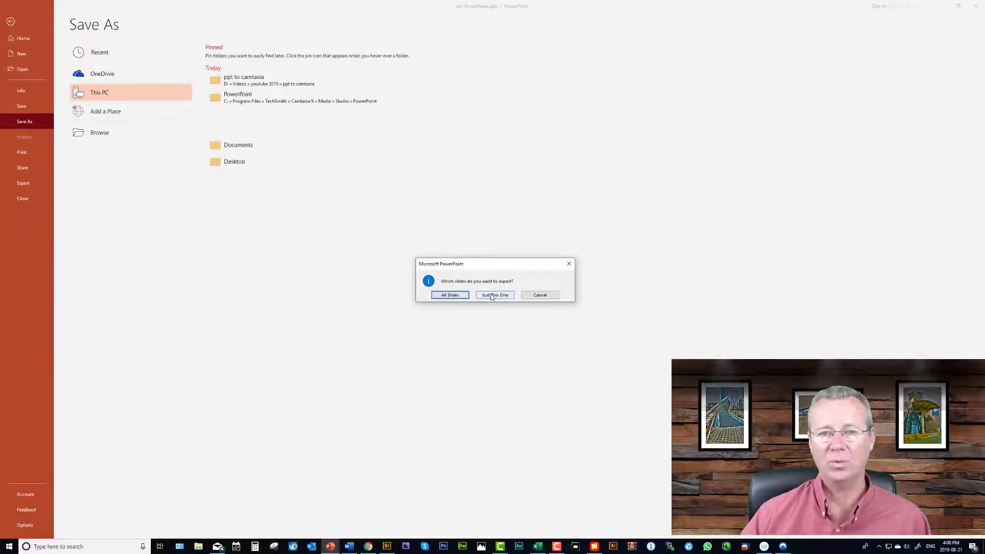
left_click(451, 296)
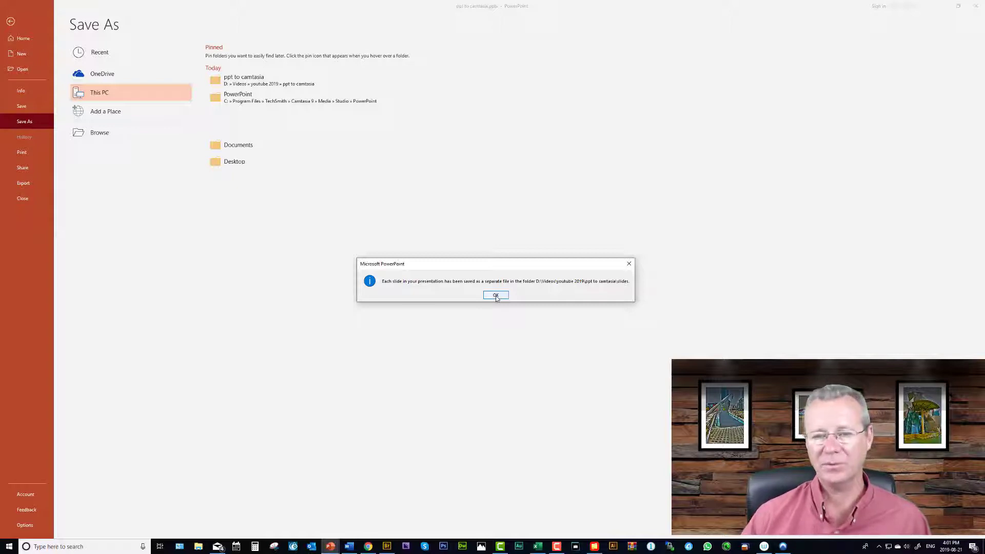
left_click(495, 295)
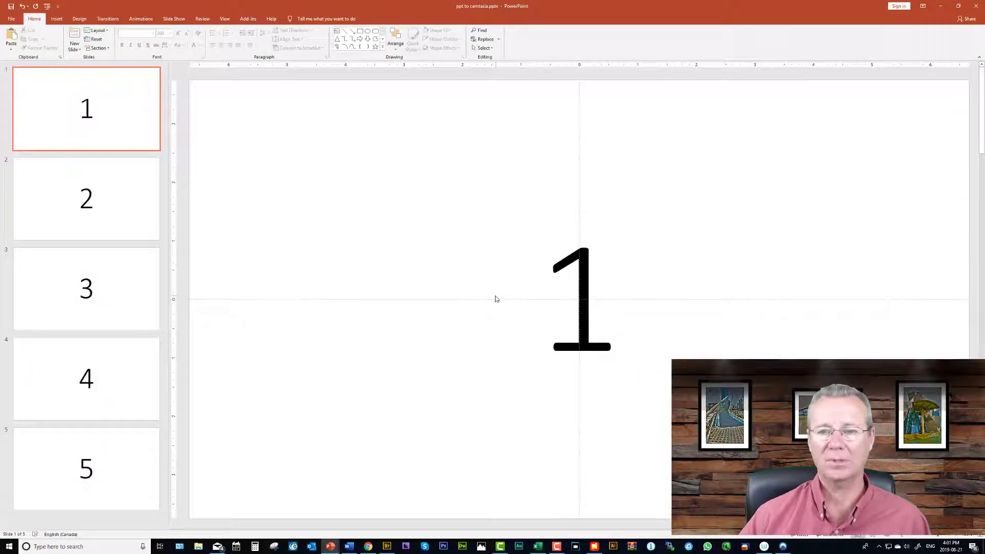
Switch to Camtasia and open the slides folder for importing media.
mouse_move(499, 548)
left_click(499, 548)
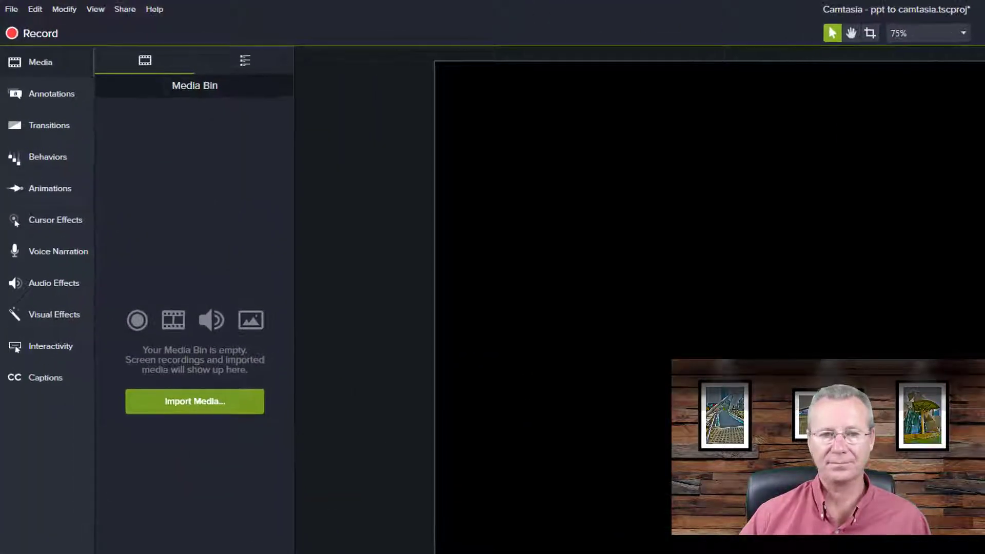
left_click(194, 401)
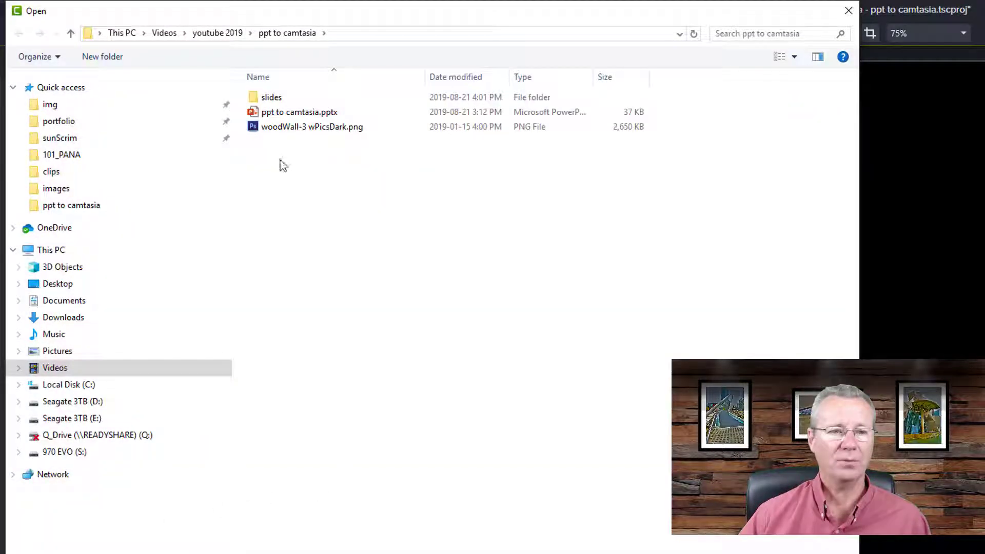
double_click(275, 98)
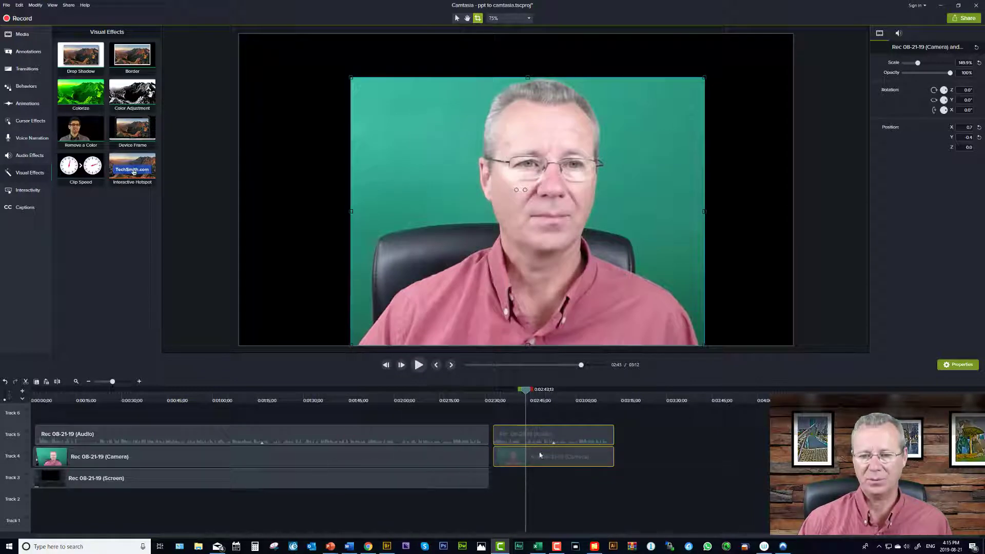
Apply the Remove a Color effect to the second camera clip on Track 4.
left_click(572, 484)
left_click(573, 460)
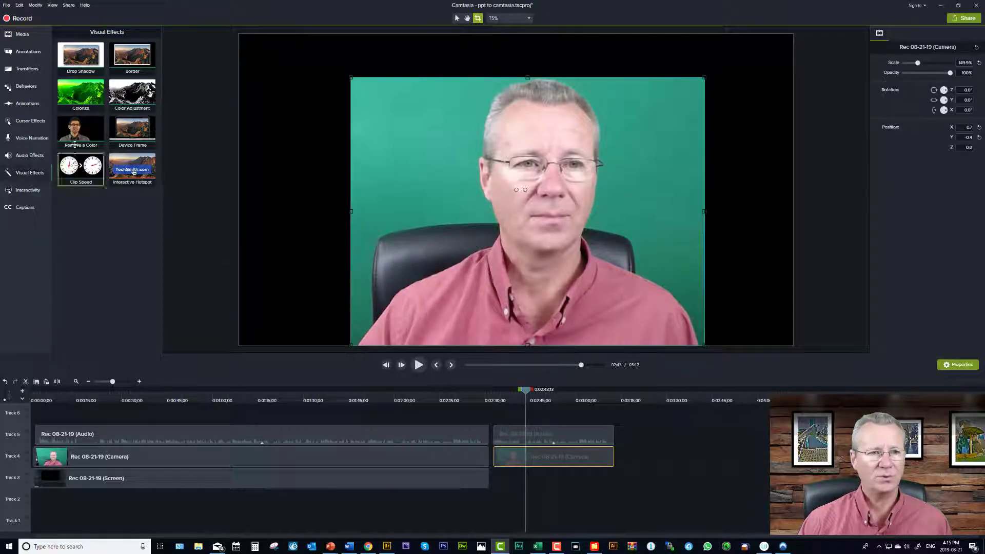
left_click_drag(478, 489, 558, 464)
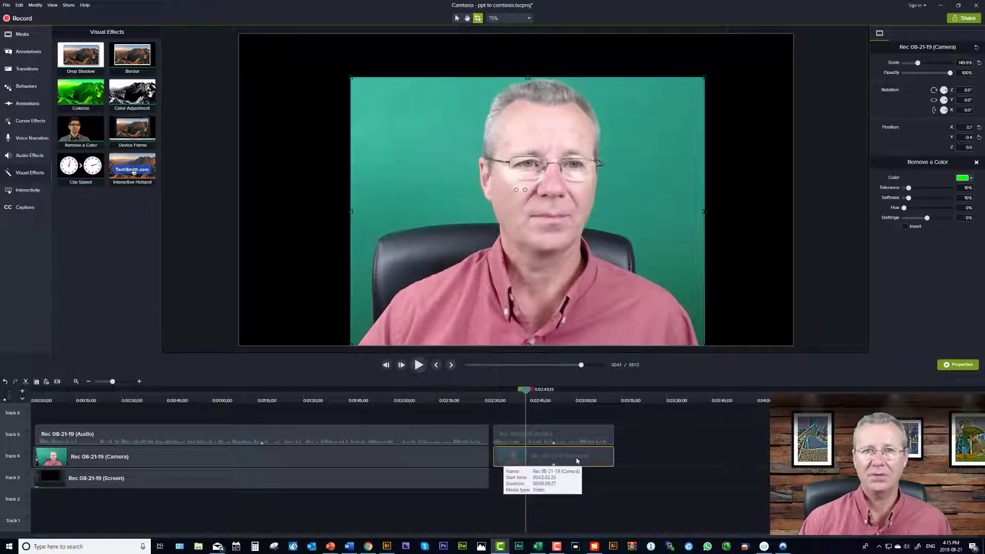
Extend the crop of the second camera clip outward to the full canvas, exposing the whole green screen and its surroundings.
left_click_drag(579, 475, 543, 436)
left_click(413, 176)
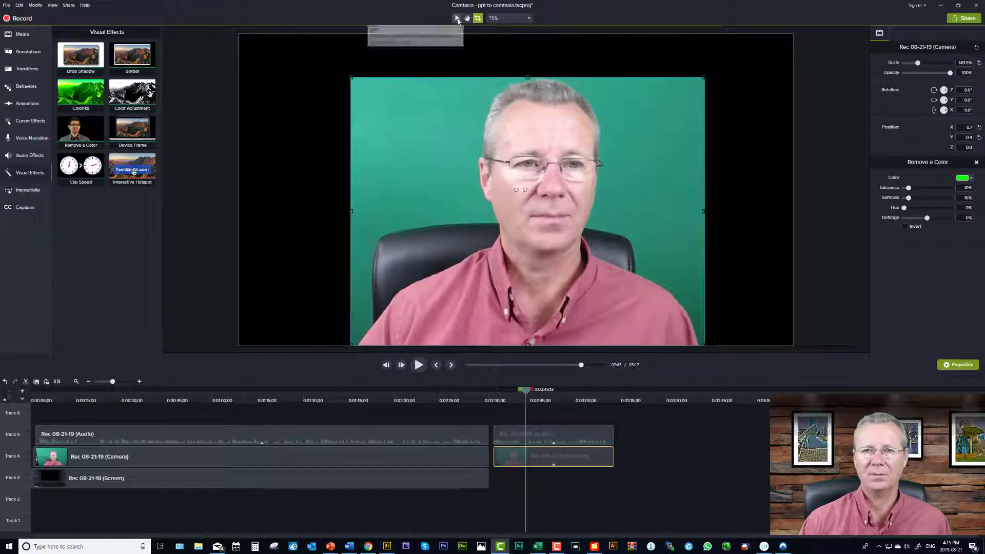
left_click(457, 18)
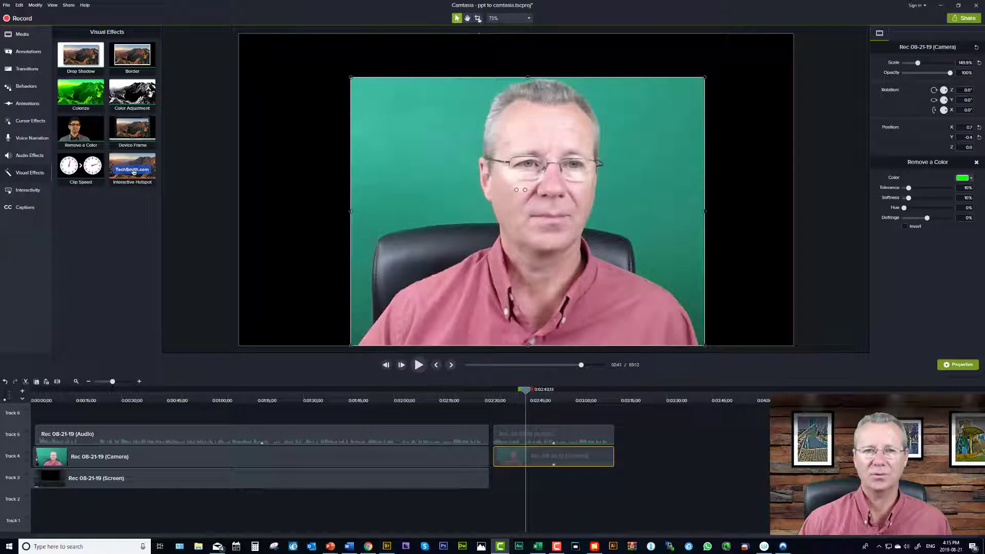
left_click(478, 18)
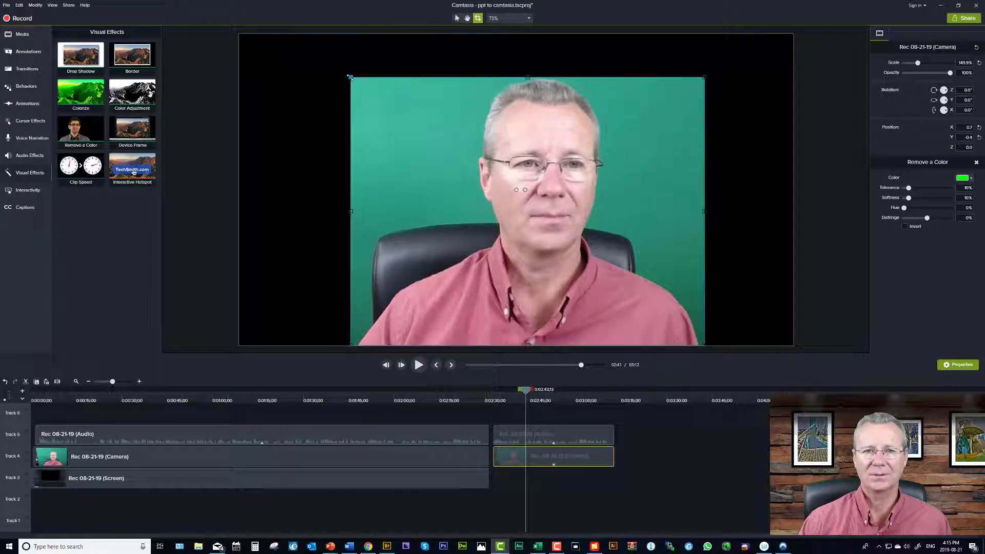
left_click_drag(350, 77, 239, 34)
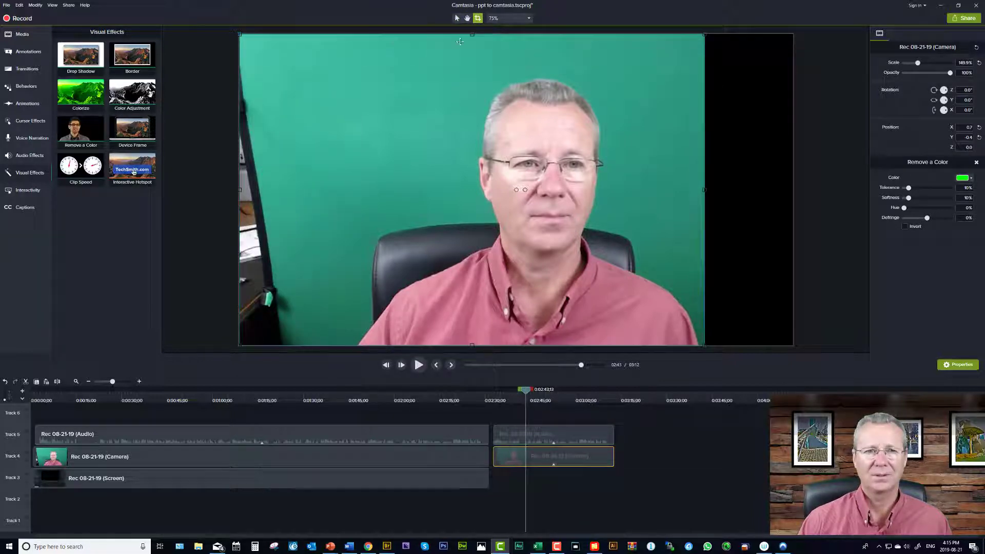
left_click_drag(705, 34, 795, 26)
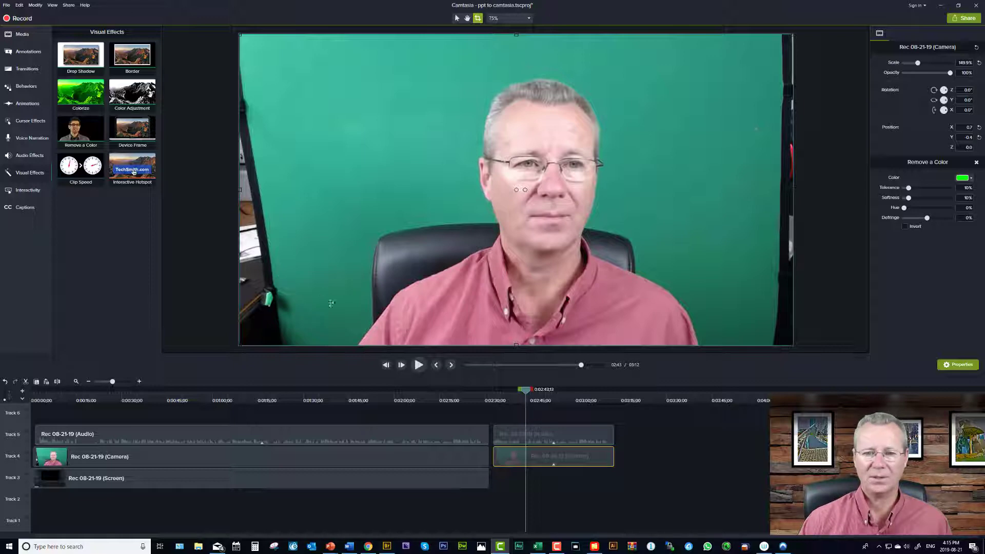
Scrub through the second camera clip and crop its top and both sides closely around the presenter, leaving only green backdrop behind.
left_click(501, 398)
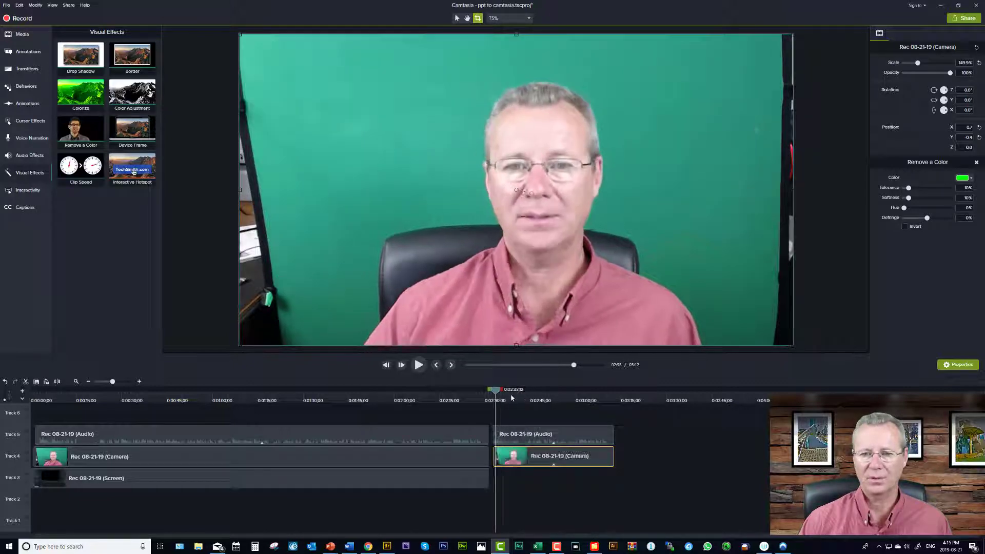
mouse_move(517, 398)
left_mouse_down()
mouse_move(596, 398)
mouse_move(528, 397)
left_mouse_up()
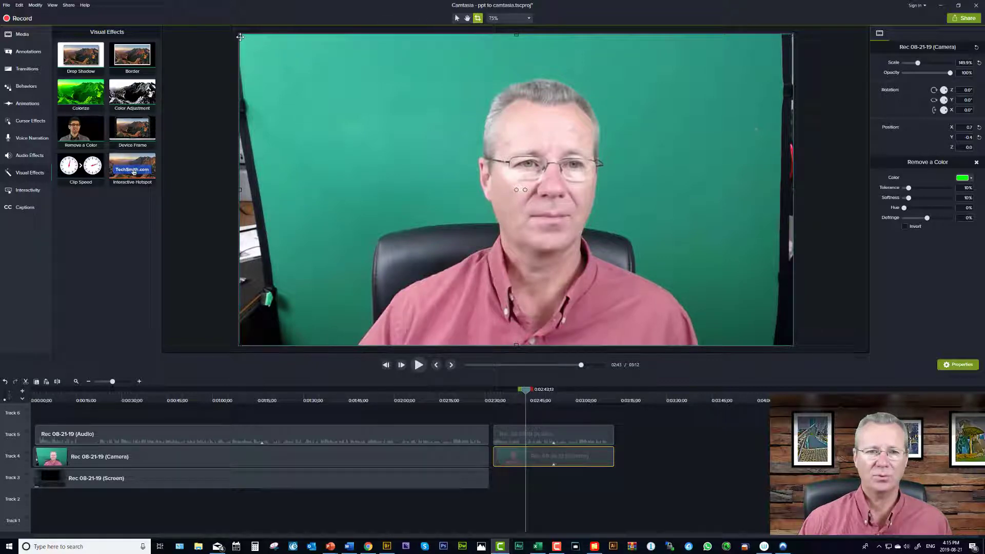
left_click_drag(247, 39, 351, 77)
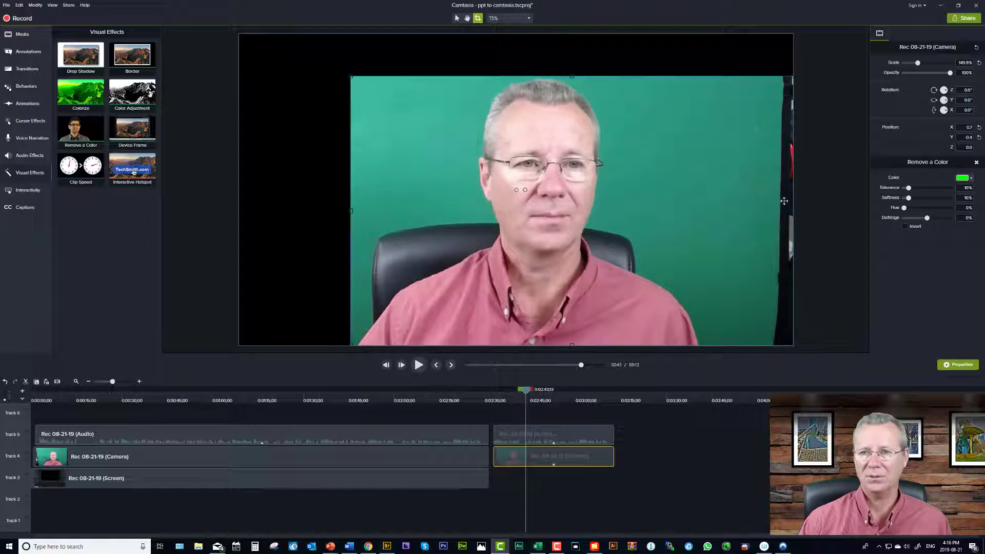
left_click_drag(792, 211, 707, 227)
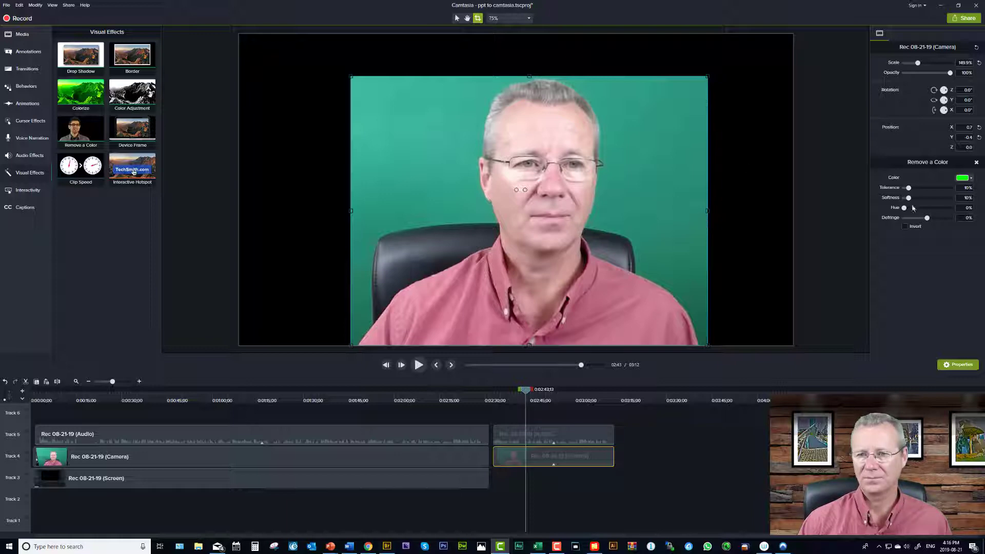
Sample the green backdrop as the color to remove from the second camera clip and set the effect's tolerance to 15%.
left_click(962, 366)
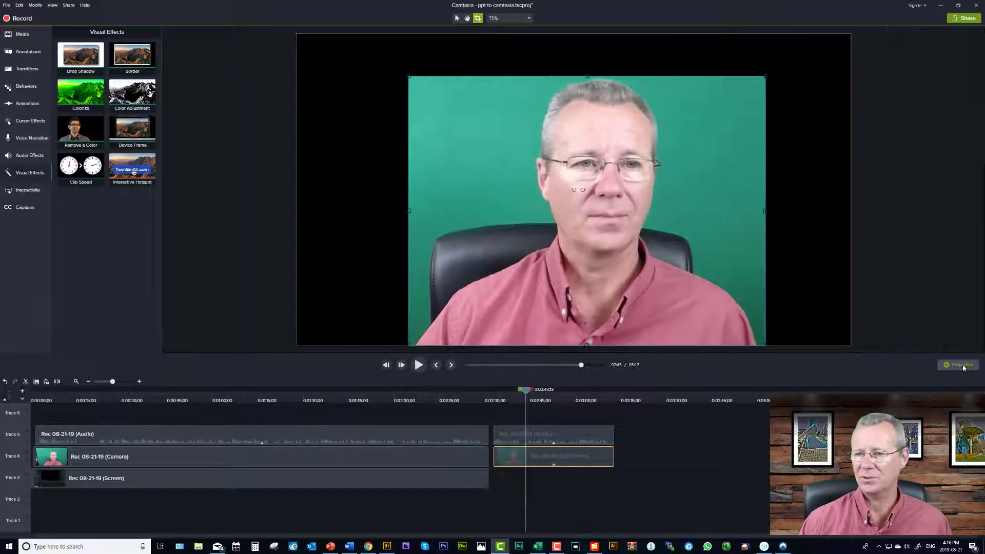
left_click(964, 367)
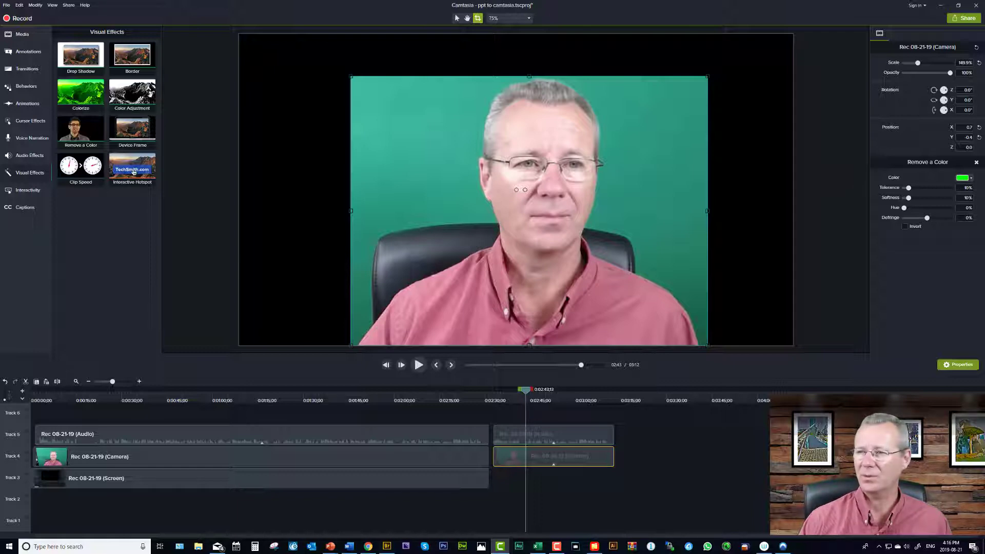
left_click(647, 191)
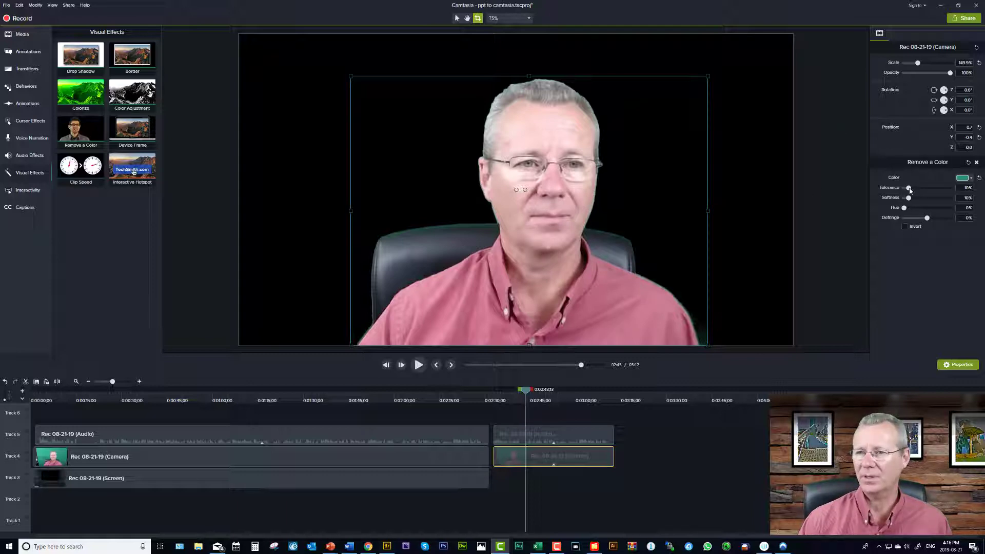
left_click_drag(909, 188, 912, 188)
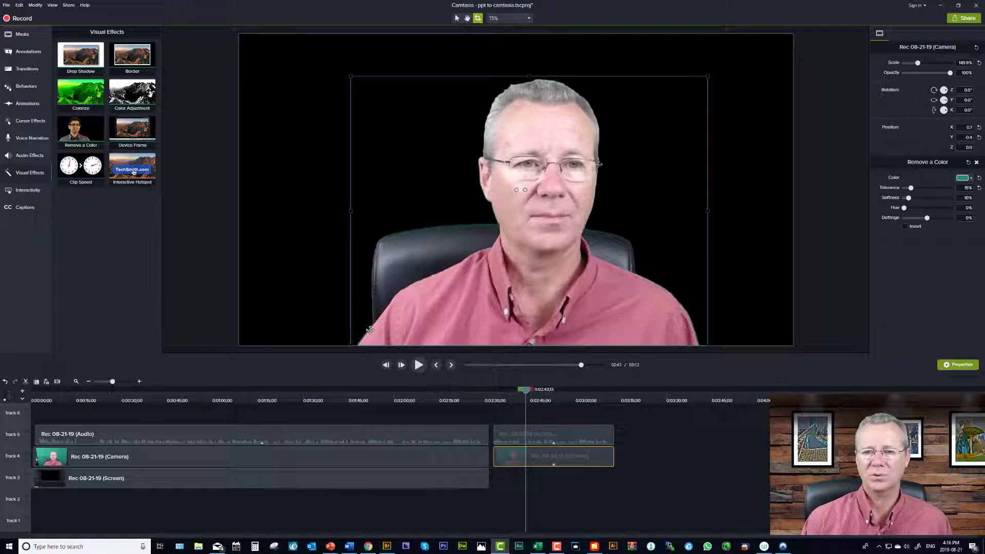
Import woodWall-3 wPicsDark.png into the project and place it on Track 3 beneath the second camera clip, matching that clip's length.
left_click(227, 180)
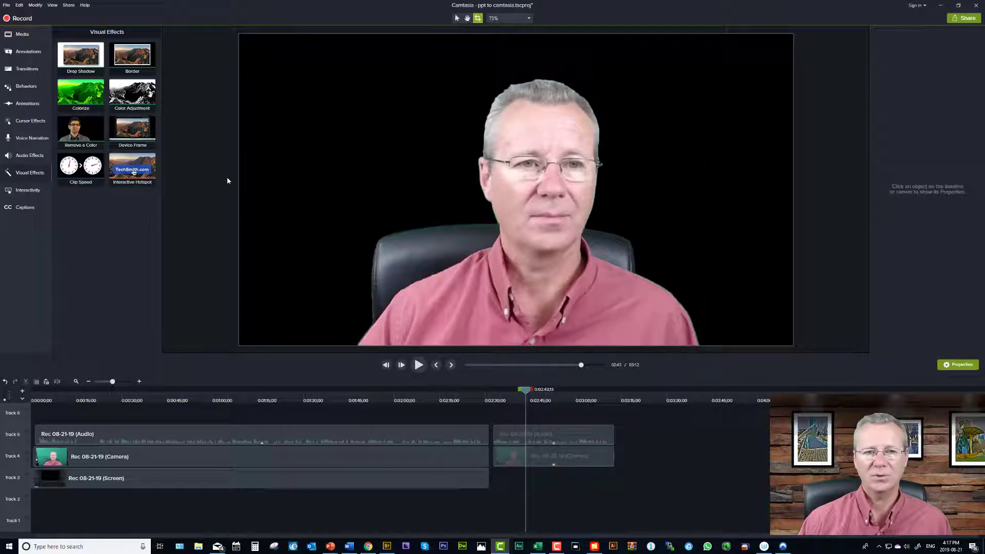
left_click(22, 34)
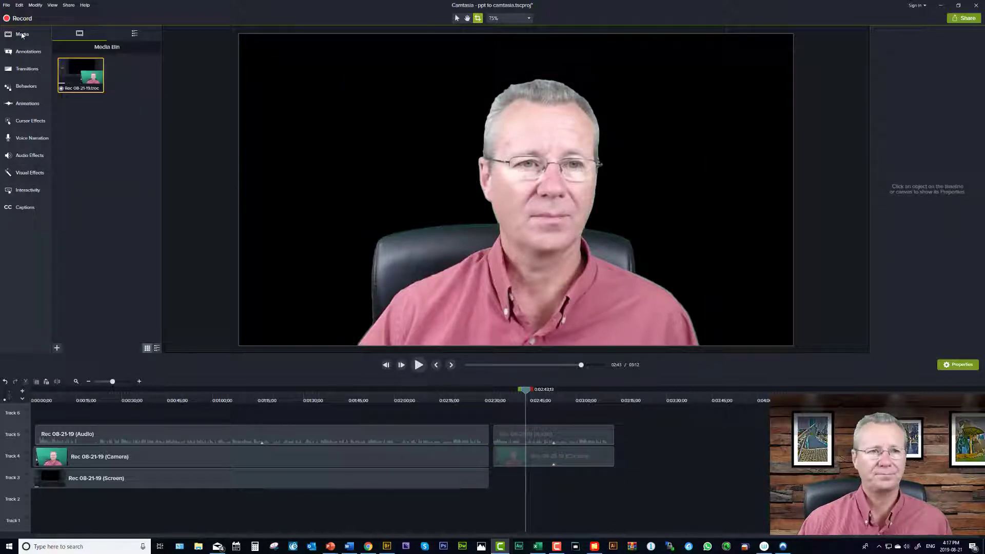
left_click(56, 347)
left_click(69, 324)
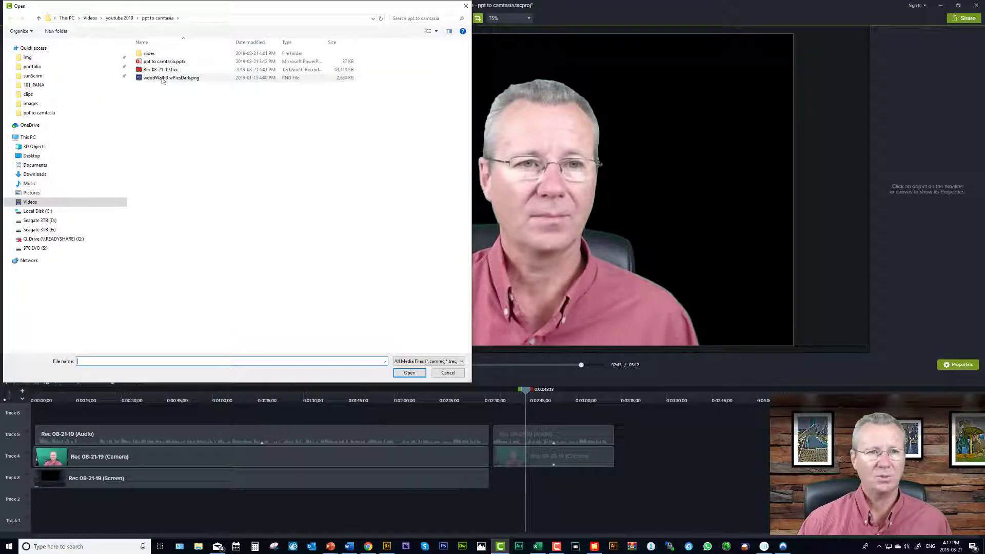
left_click(162, 79)
double_click(162, 79)
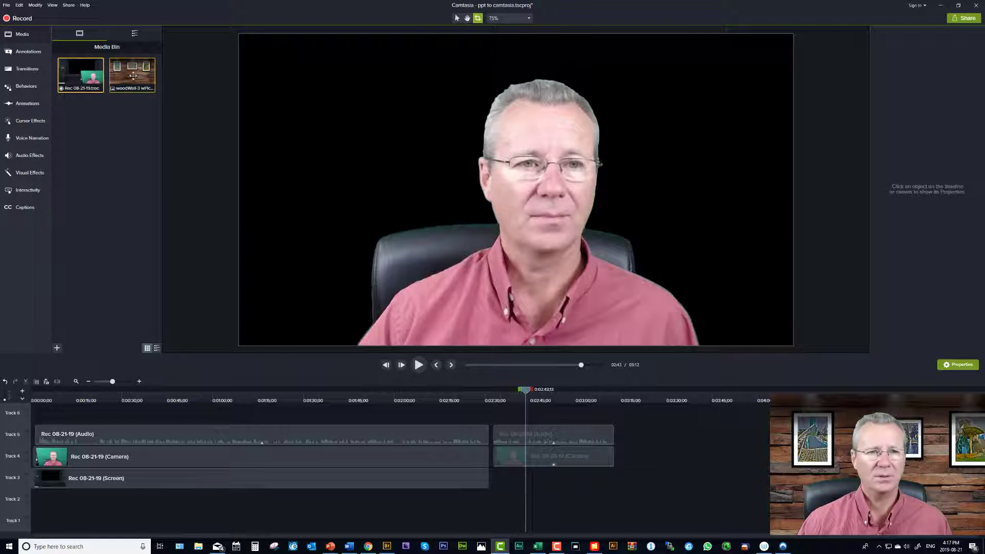
left_click_drag(337, 371, 617, 480)
left_click(826, 277)
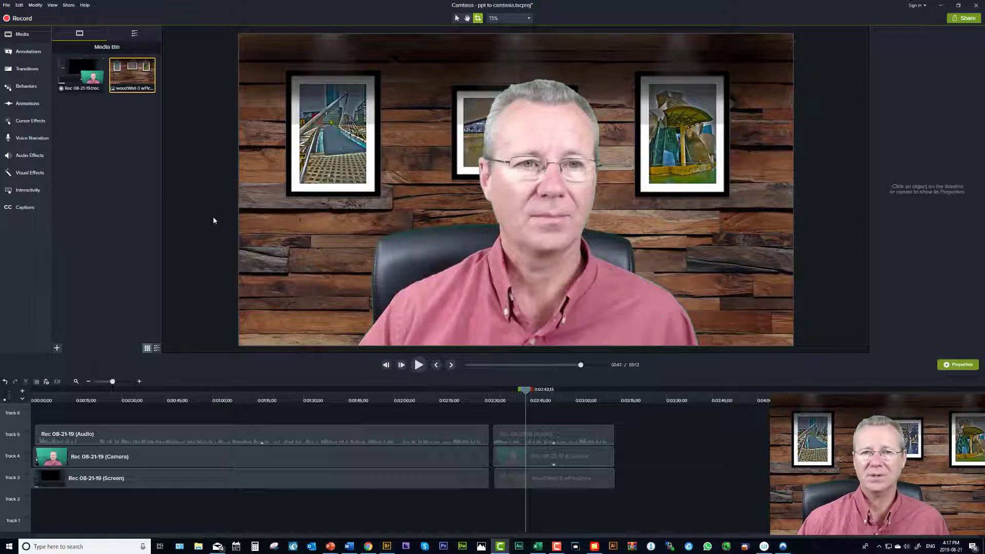
Select the second audio clip, camera clip and wood wall image together and shrink them to about a third of the canvas width, anchored at its lower-right corner.
left_click_drag(554, 479, 542, 419)
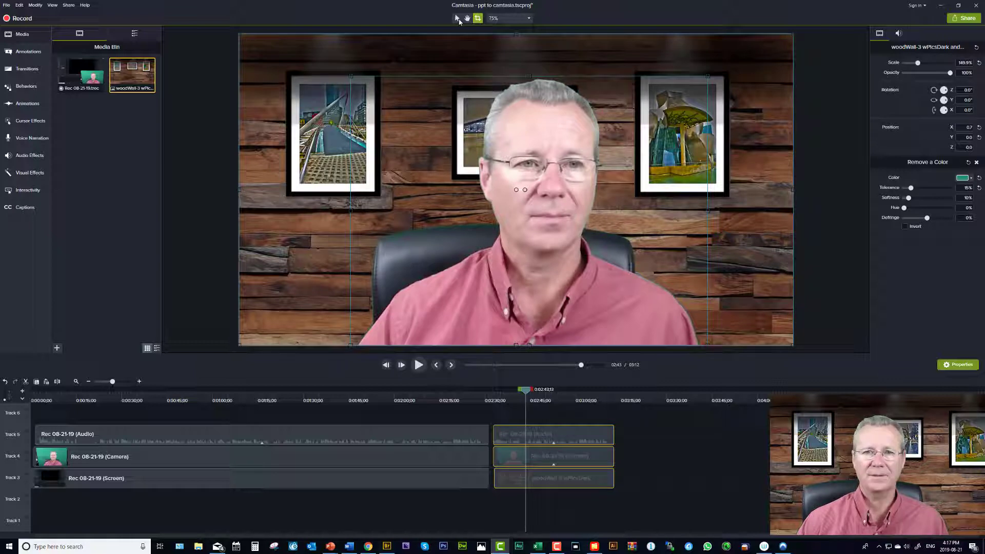
left_click(458, 18)
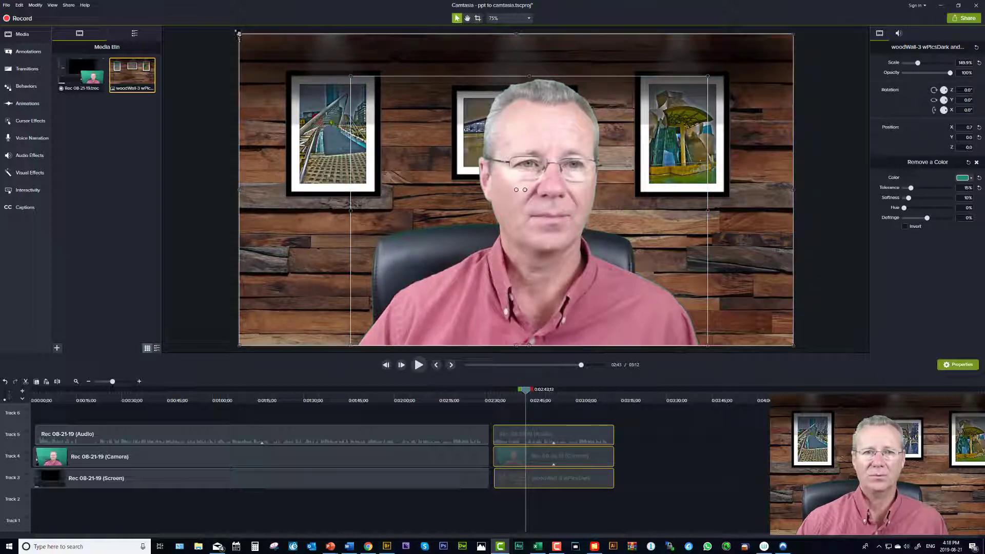
left_click_drag(238, 35, 607, 241)
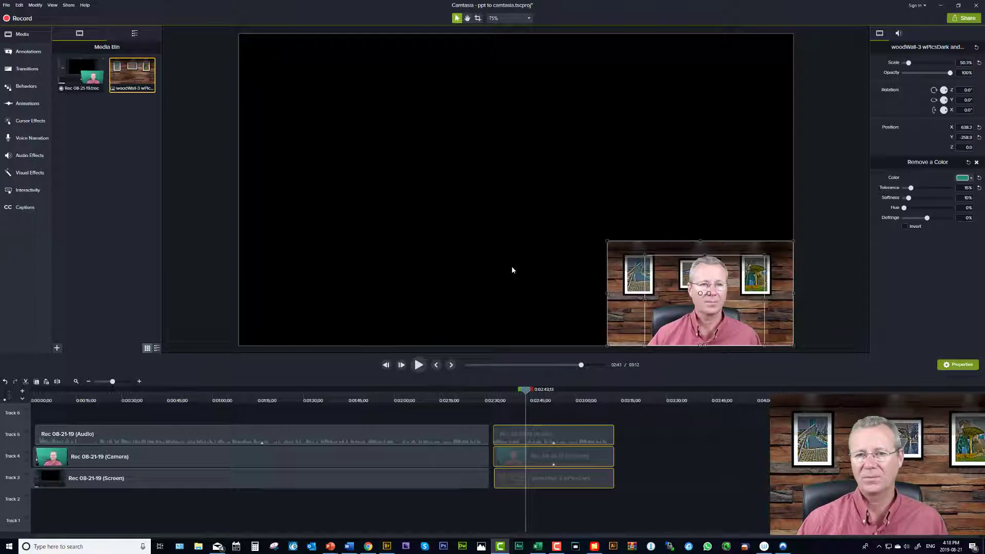